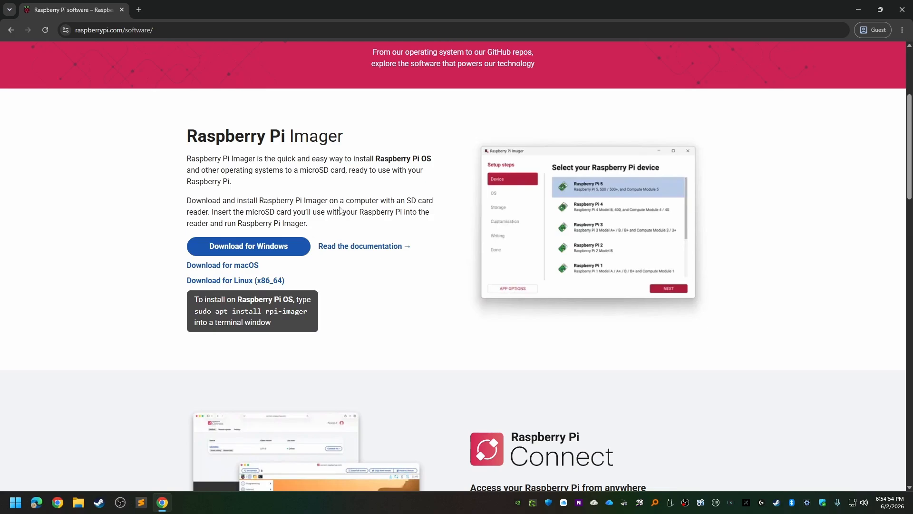
Step: Download the Windows version of Raspberry Pi Imager and launch imager_2.0.7.exe from the Downloads folder
{"action": "left_click", "coordinate": [262, 252]}
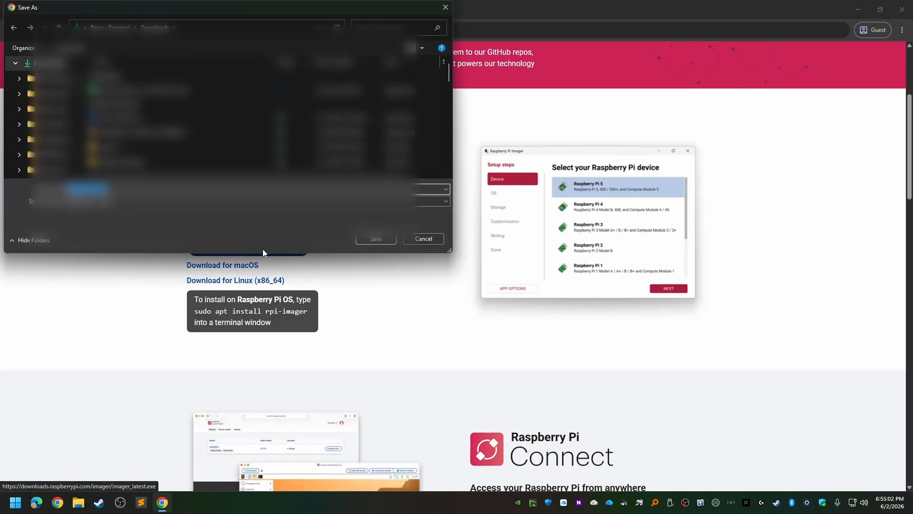
{"action": "left_click", "coordinate": [381, 239]}
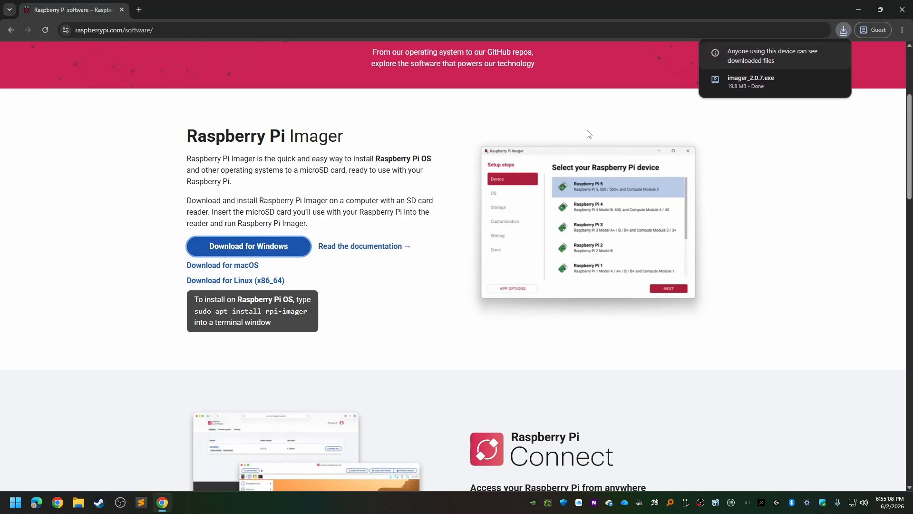
{"action": "mouse_move", "coordinate": [748, 89]}
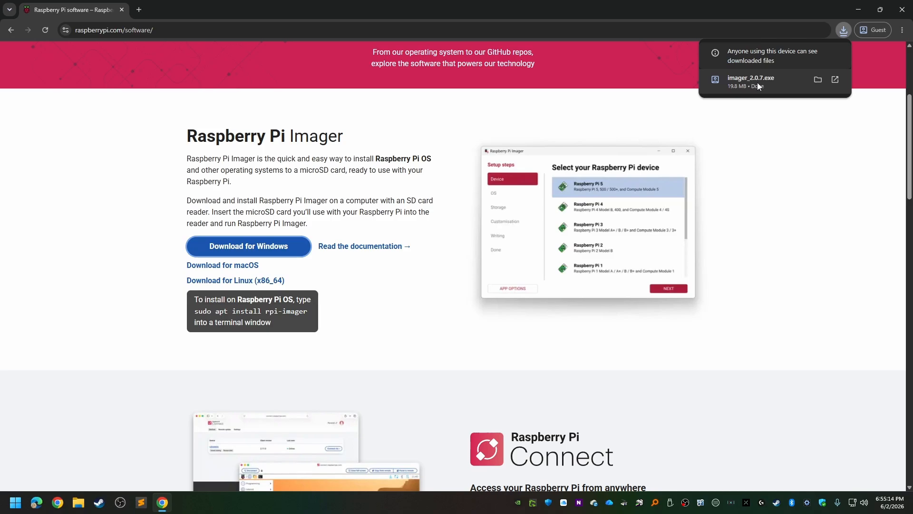
{"action": "left_click", "coordinate": [819, 79]}
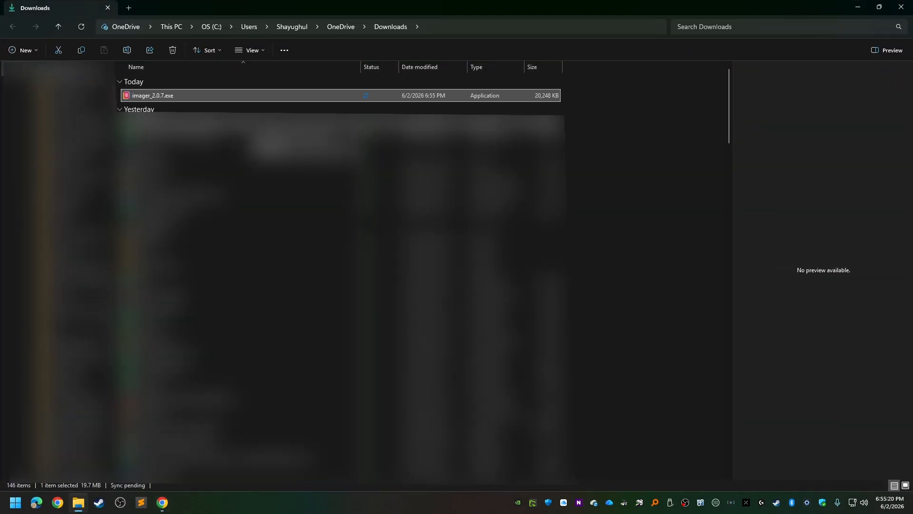
{"action": "double_click", "coordinate": [176, 95]}
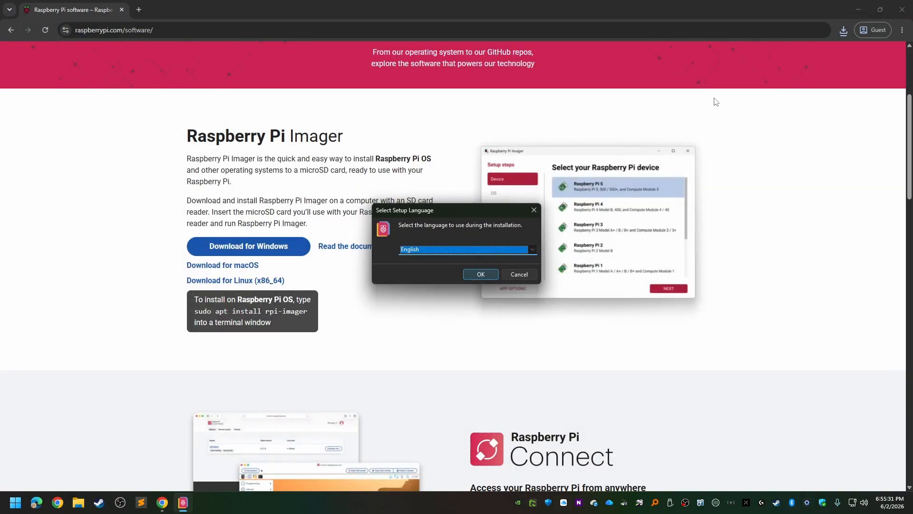
Step: Minimize the browser, choose English as the setup language, and accept the Raspberry Pi Imager license agreement
{"action": "left_click", "coordinate": [859, 10]}
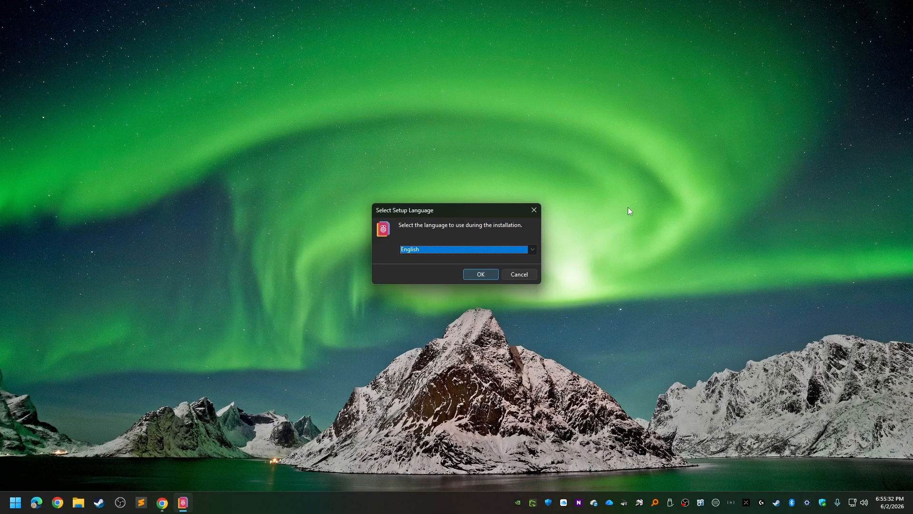
{"action": "left_click", "coordinate": [481, 274]}
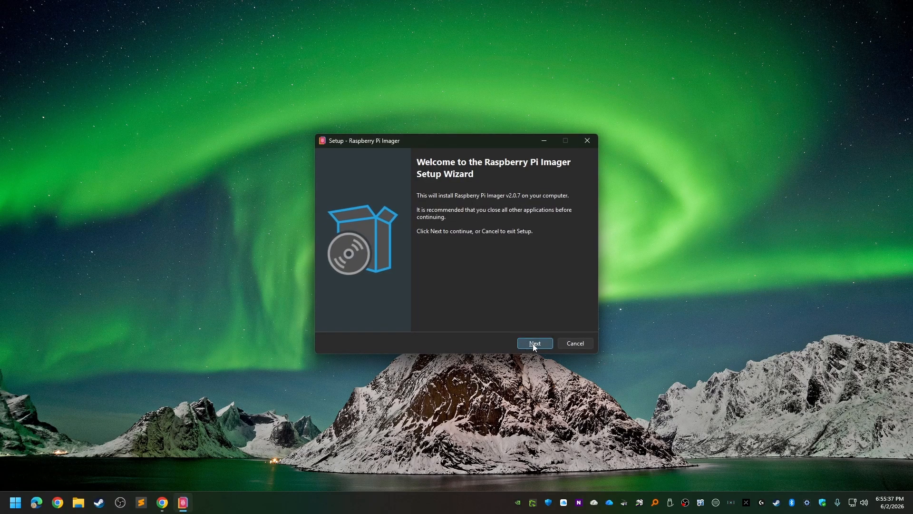
{"action": "left_click", "coordinate": [532, 343]}
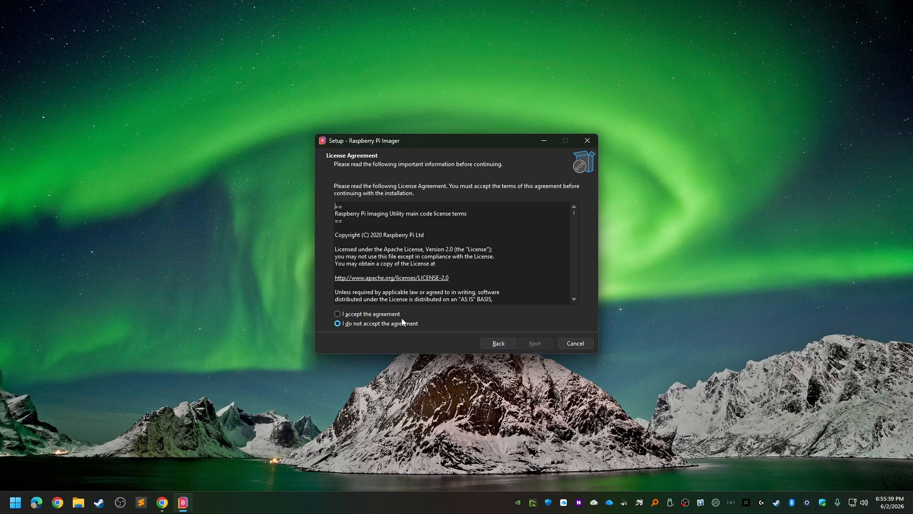
{"action": "left_click", "coordinate": [387, 316]}
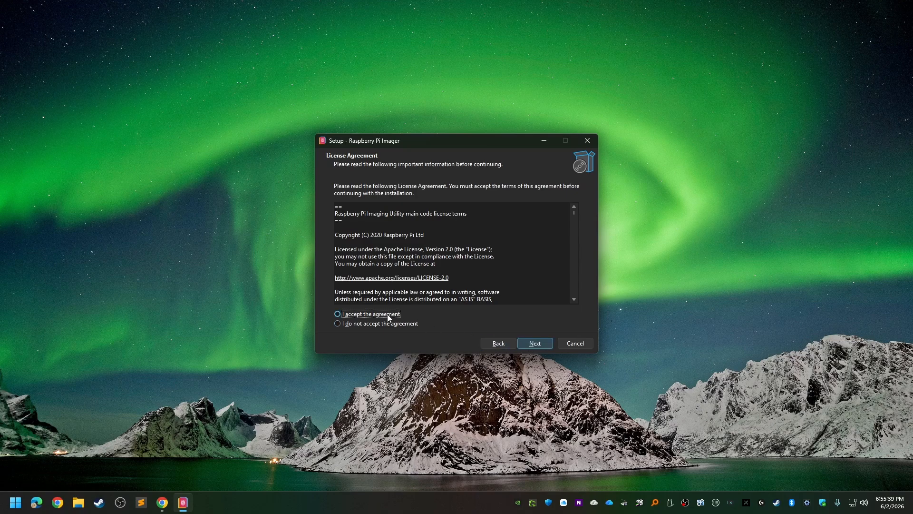
{"action": "left_click", "coordinate": [533, 345]}
{"action": "left_click", "coordinate": [532, 344]}
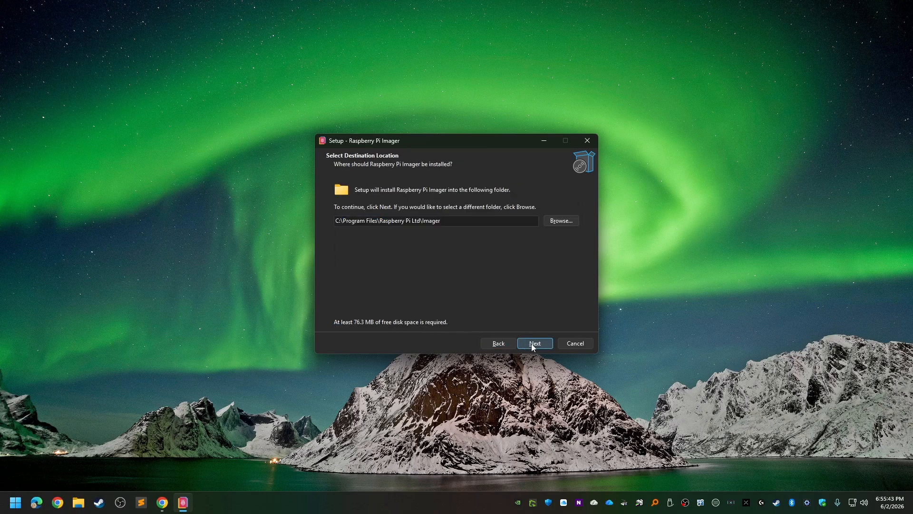
Step: Install Raspberry Pi Imager in the default folder with the Raspberry Pi Limited USB device software, and launch it on finishing
{"action": "left_click", "coordinate": [532, 344]}
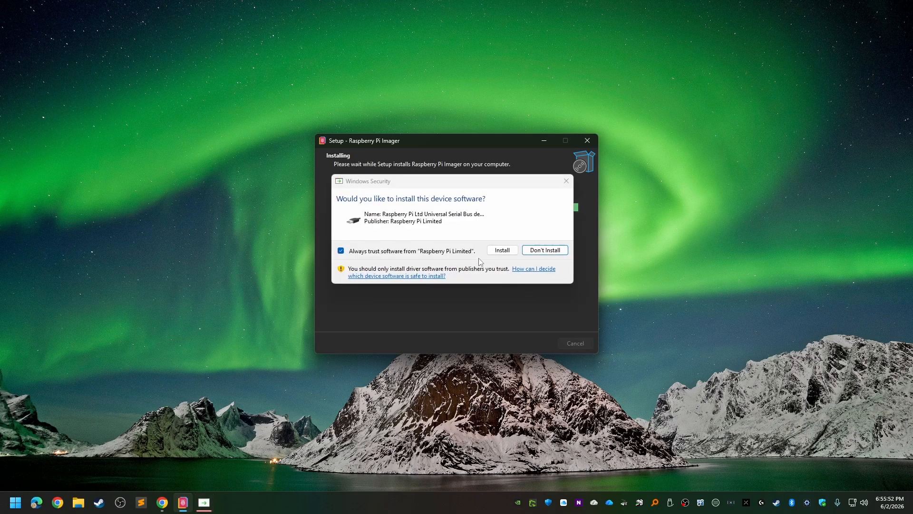
{"action": "left_click", "coordinate": [504, 256]}
{"action": "left_click", "coordinate": [502, 251]}
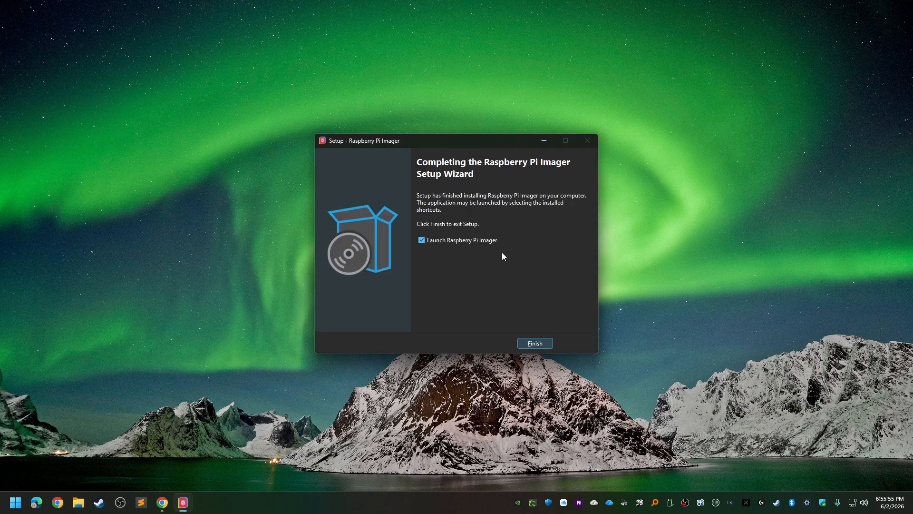
{"action": "left_click", "coordinate": [536, 343]}
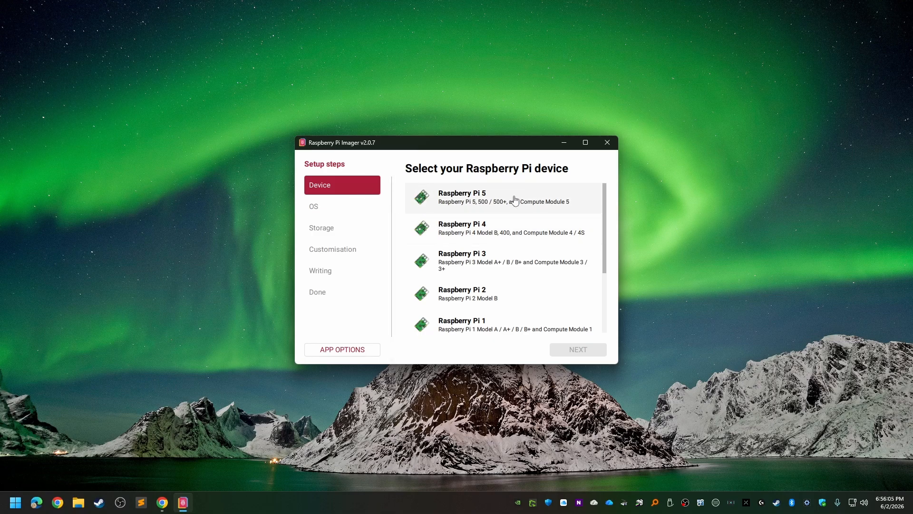
Step: Choose Raspberry Pi 2 as the device and Raspberry Pi OS (32-bit) as the operating system
{"action": "left_click", "coordinate": [504, 292]}
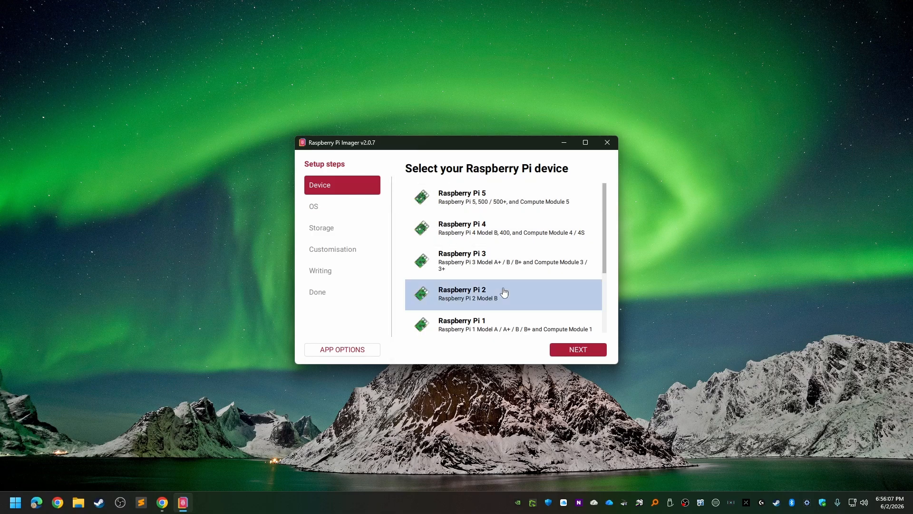
{"action": "left_click", "coordinate": [565, 351]}
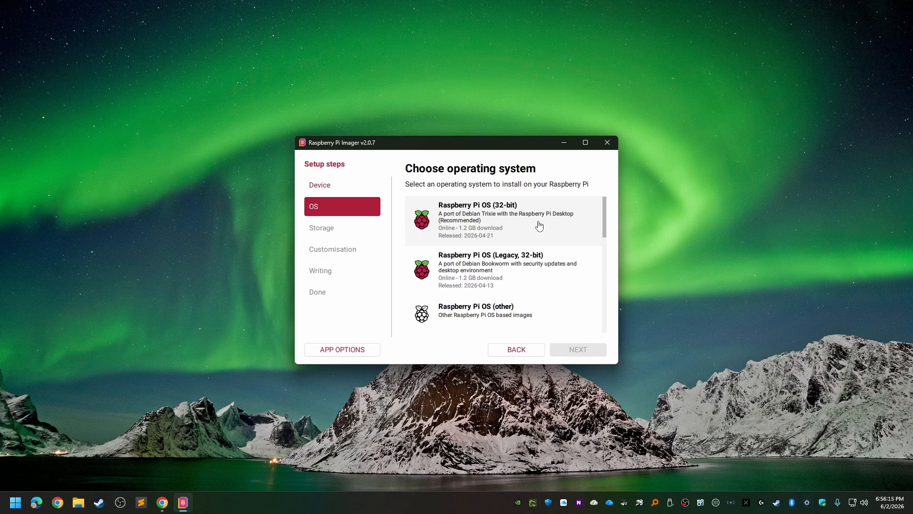
{"action": "mouse_move", "coordinate": [603, 213]}
{"action": "left_mouse_down"}
{"action": "mouse_move", "coordinate": [628, 316]}
{"action": "mouse_move", "coordinate": [616, 208]}
{"action": "left_mouse_up"}
{"action": "left_click", "coordinate": [526, 220]}
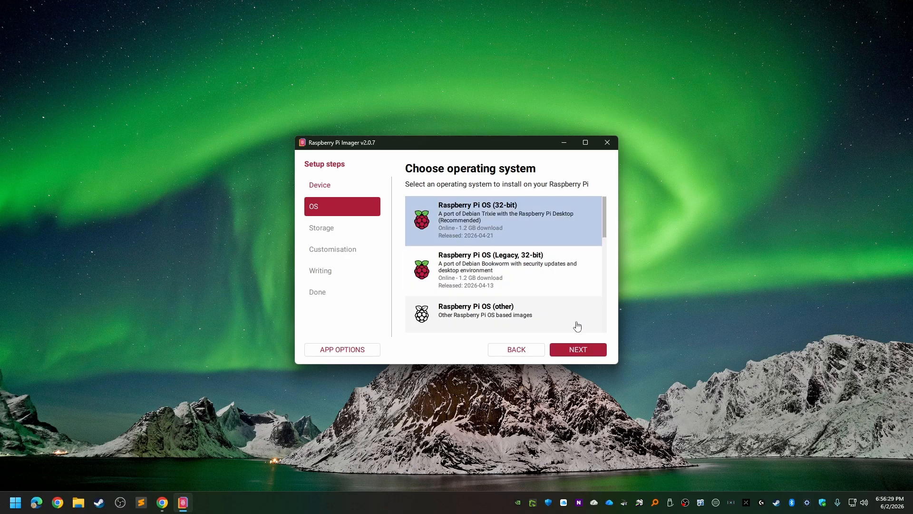
{"action": "left_click", "coordinate": [575, 350]}
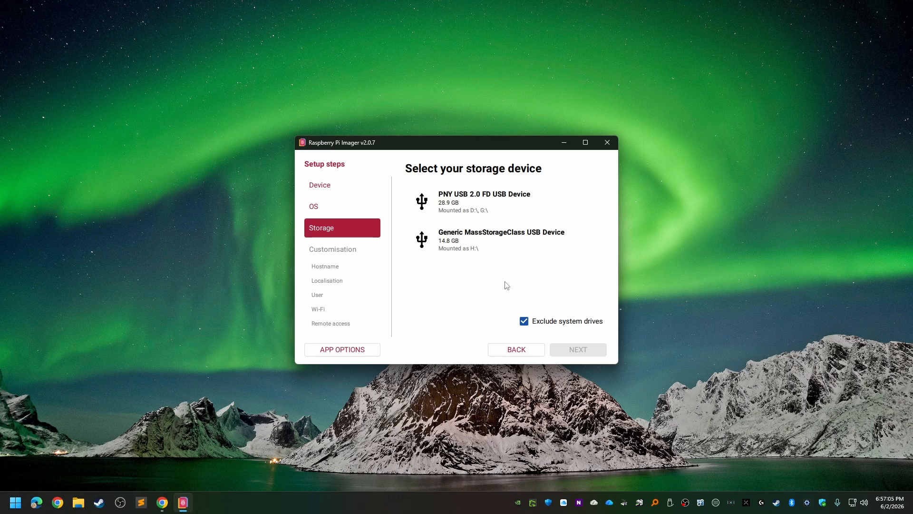
Step: Select the 14.8 GB Generic MassStorageClass USB Device as storage and set the hostname to raspberrypi
{"action": "left_click", "coordinate": [481, 248]}
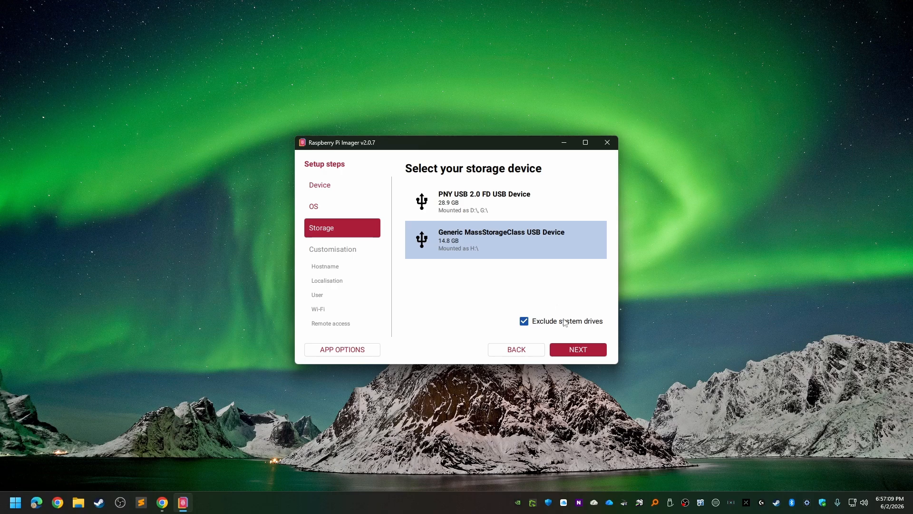
{"action": "left_click", "coordinate": [574, 350]}
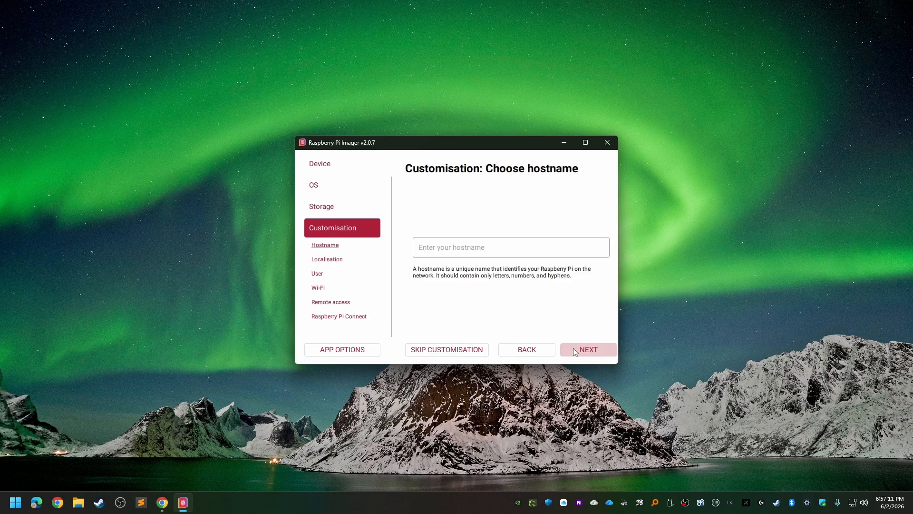
{"action": "left_click", "coordinate": [477, 252]}
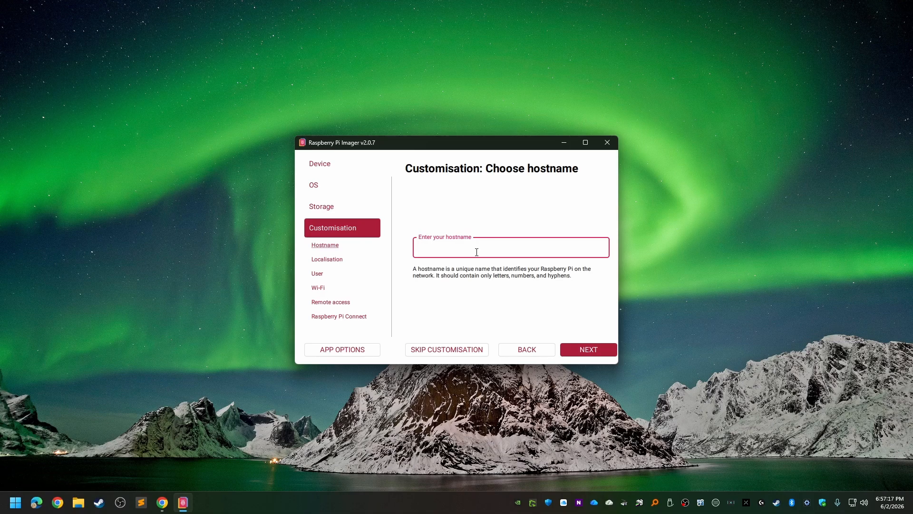
{"action": "type", "text": "raspberrypi"}
{"action": "left_click", "coordinate": [586, 350]}
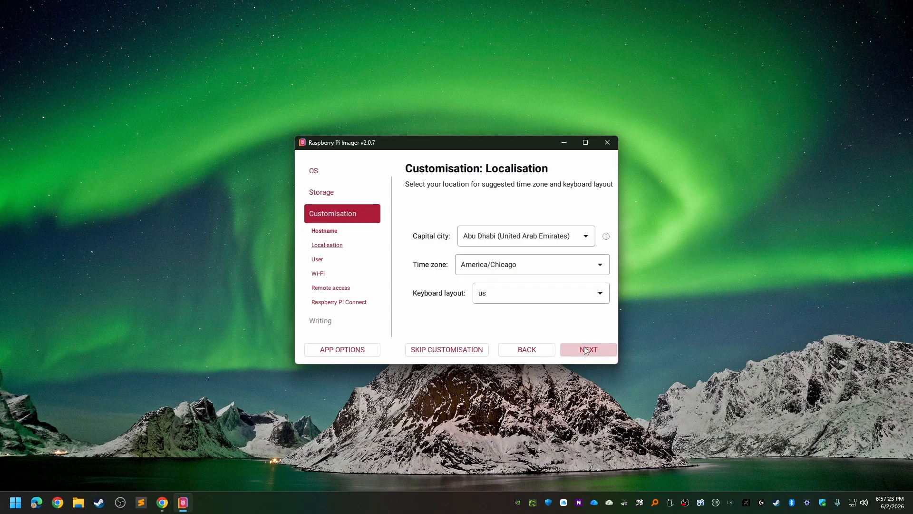
Step: Set the localisation capital city to Washington, D.C. (United States), filtering the city list by "united"
{"action": "left_click", "coordinate": [554, 242]}
{"action": "scroll", "coordinate": [548, 282], "scroll_direction": "down", "scroll_amount": 2}
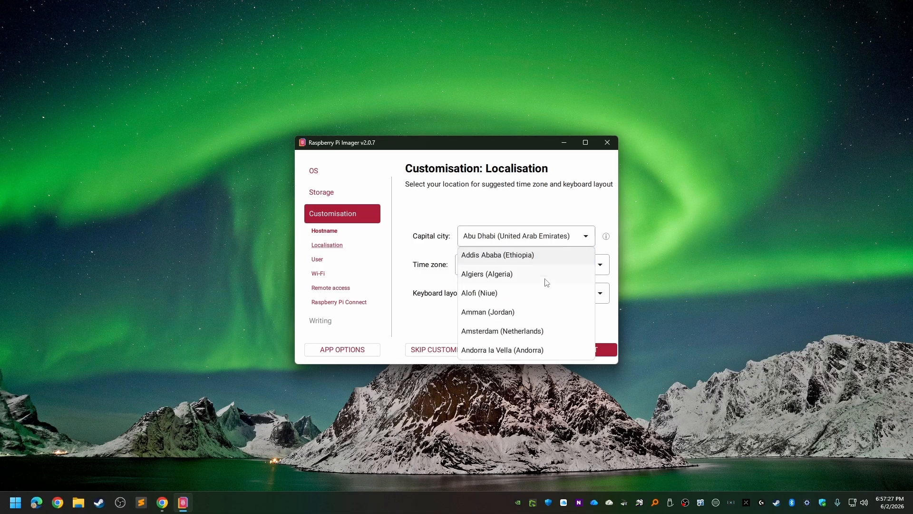
{"action": "scroll", "coordinate": [547, 282], "scroll_direction": "down", "scroll_amount": 12}
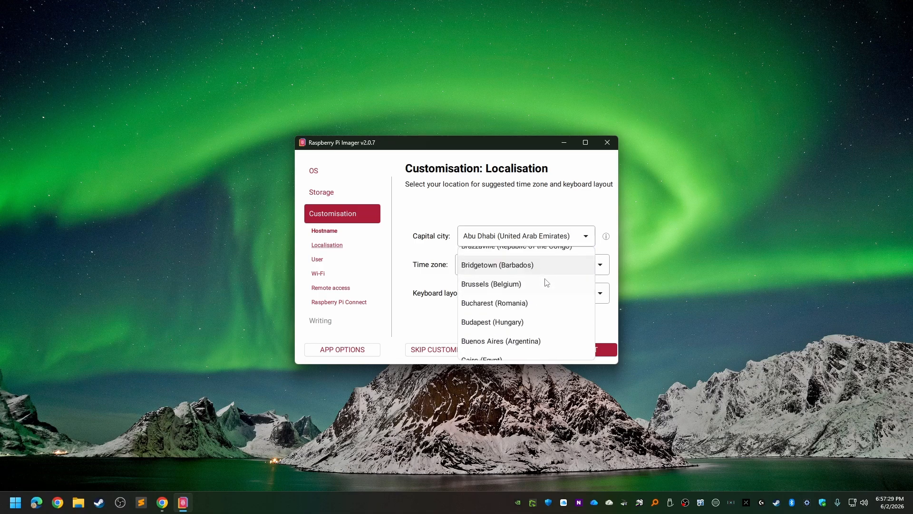
{"action": "scroll", "coordinate": [547, 282], "scroll_direction": "down", "scroll_amount": 15}
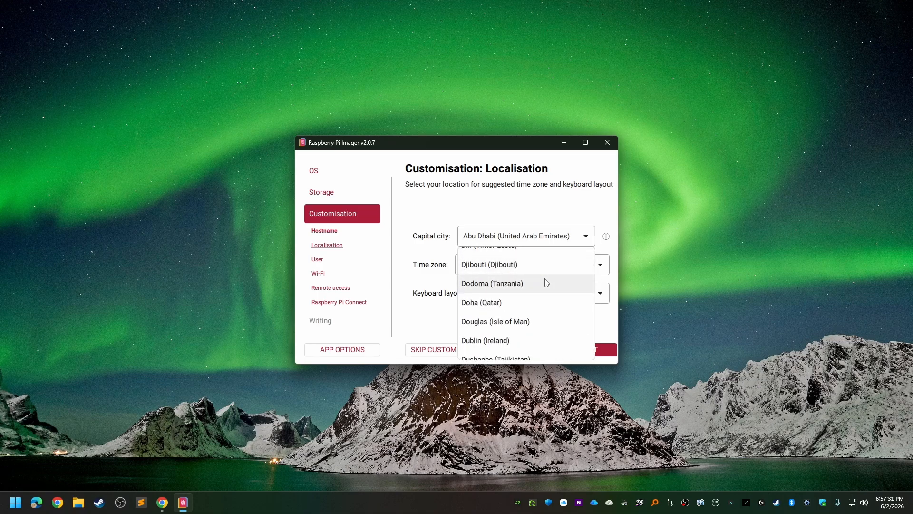
{"action": "type", "text": "un"}
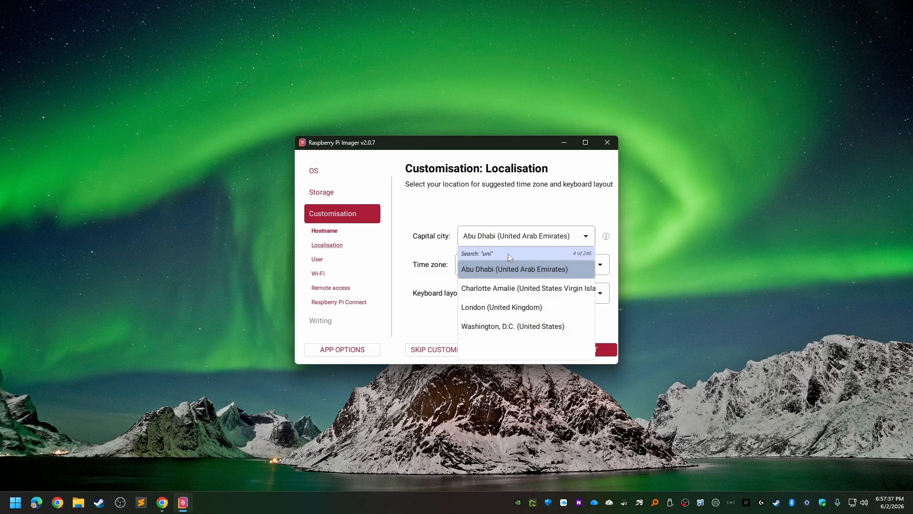
{"action": "type", "text": "ichic"}
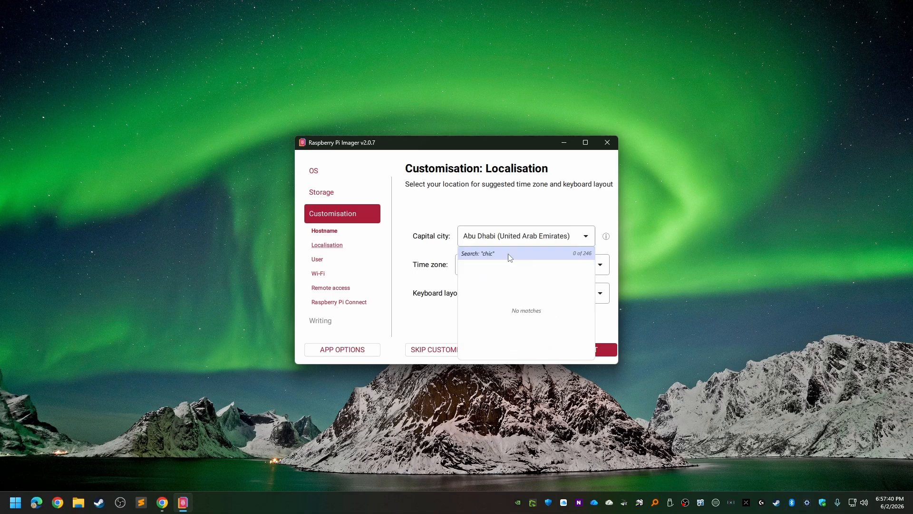
{"action": "key", "text": "BackSpace"}
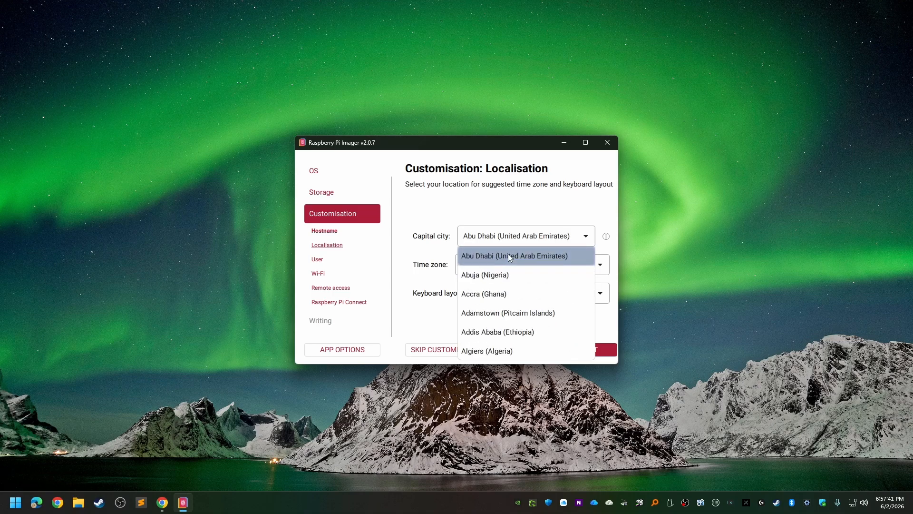
{"action": "type", "text": "united"}
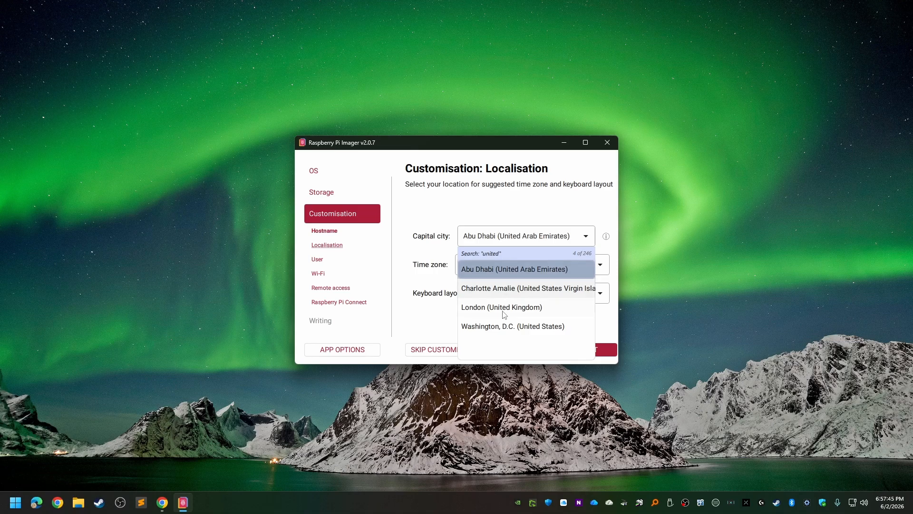
{"action": "left_click", "coordinate": [505, 326]}
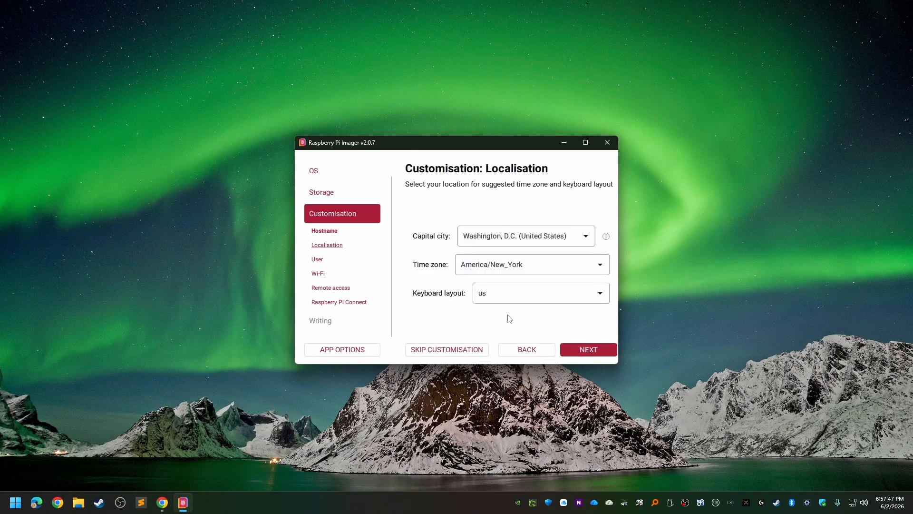
Step: Set the time zone to America/Chicago, keep the us keyboard layout, and continue to the user account settings
{"action": "left_click", "coordinate": [513, 265]}
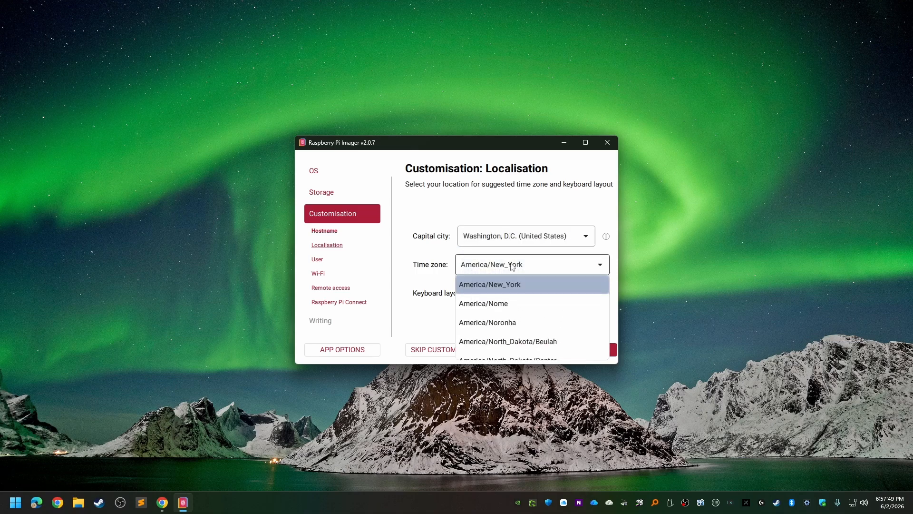
{"action": "type", "text": "chic"}
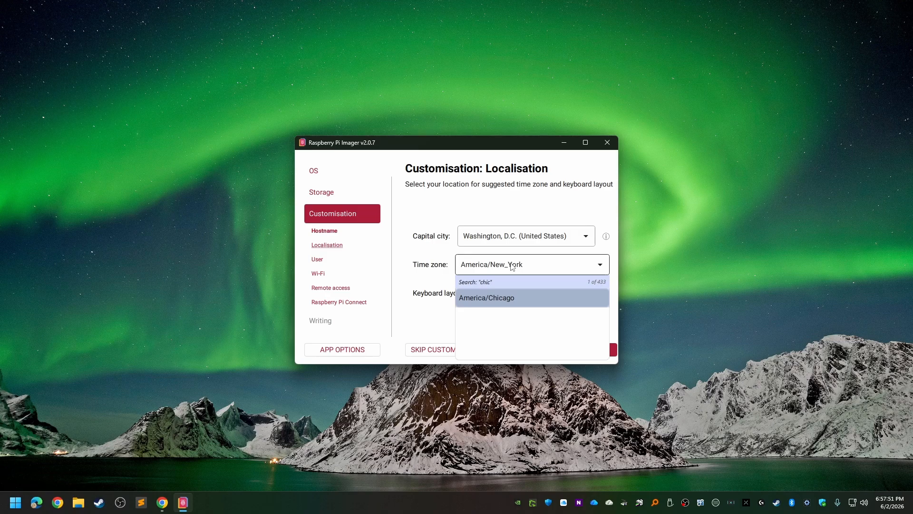
{"action": "left_click", "coordinate": [507, 296]}
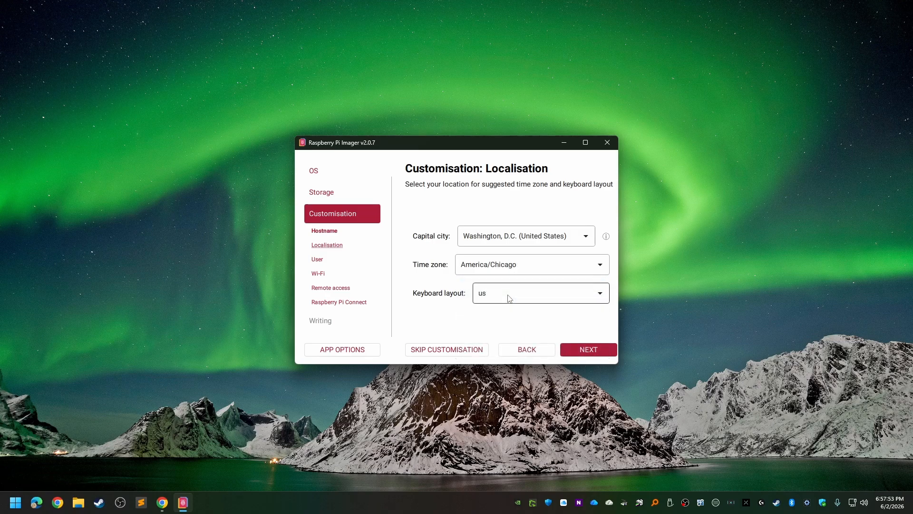
{"action": "left_click", "coordinate": [585, 353]}
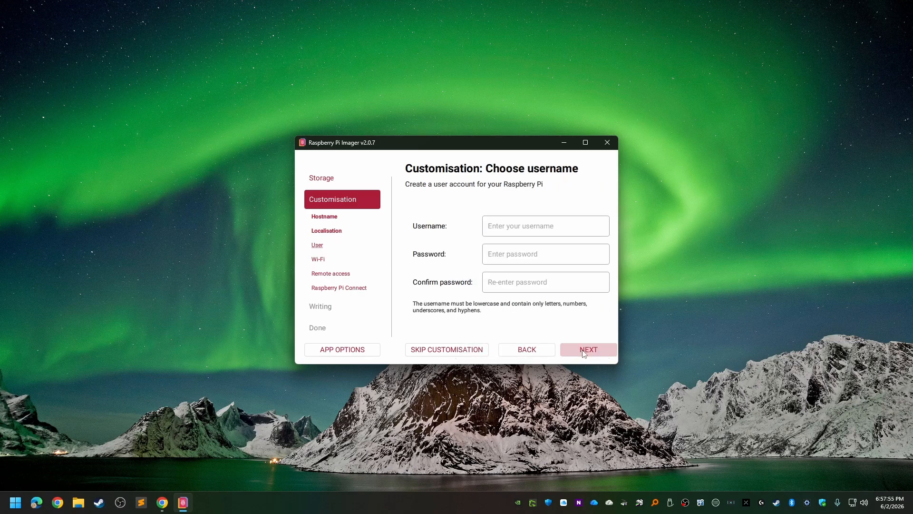
Step: Create the user account with the username tech, enter and confirm the account password, and continue to the Wi-Fi settings
{"action": "left_click", "coordinate": [522, 230]}
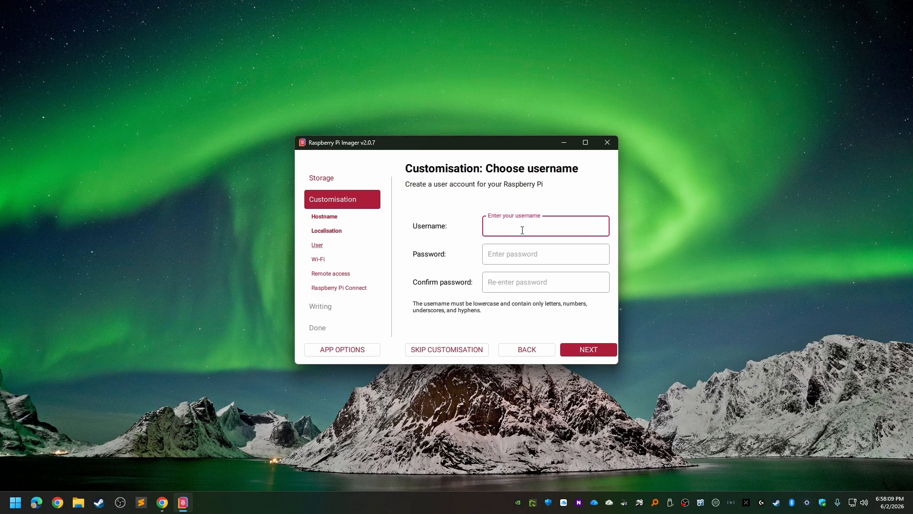
{"action": "type", "text": "tech"}
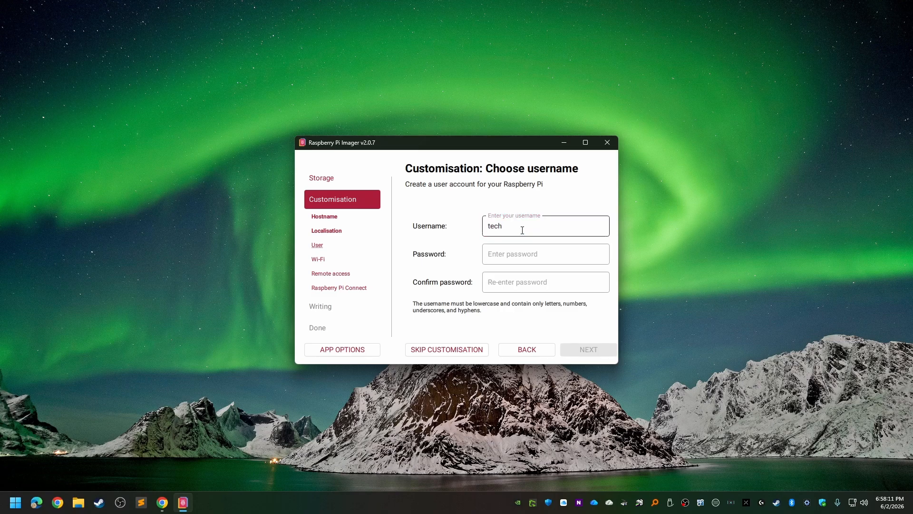
{"action": "left_click", "coordinate": [512, 256]}
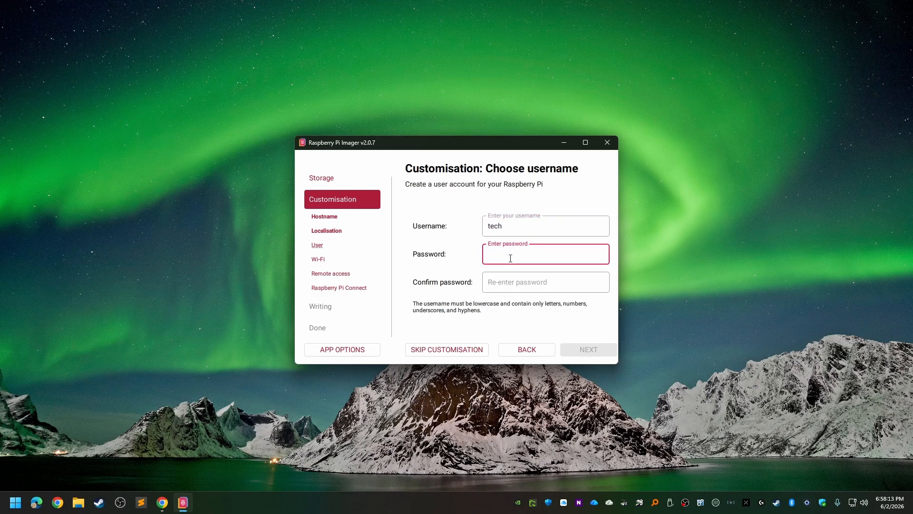
{"action": "type", "text": "••••••••••••"}
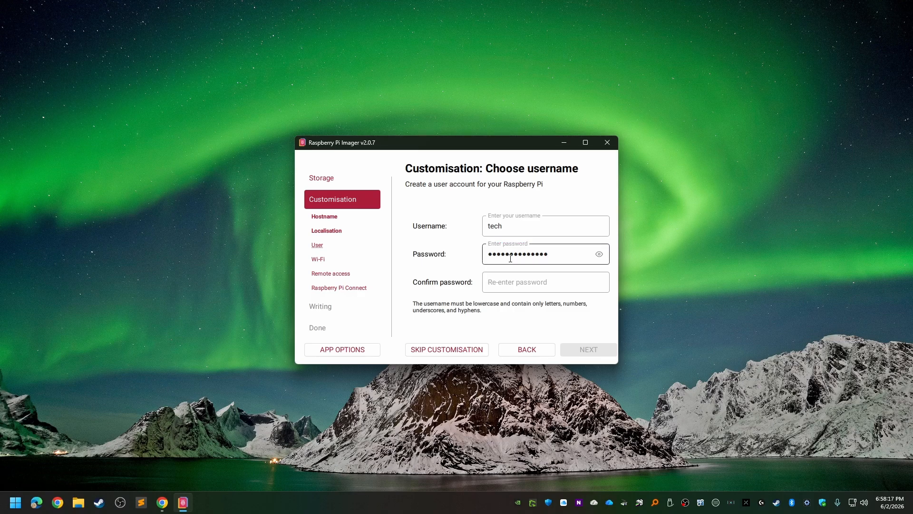
{"action": "key", "text": "Tab"}
{"action": "type", "text": "•••••"}
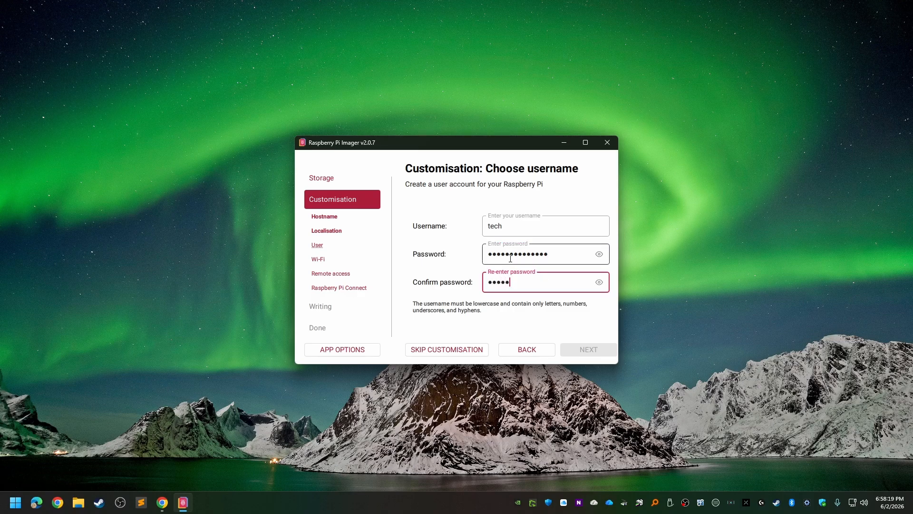
{"action": "type", "text": "•••••••••"}
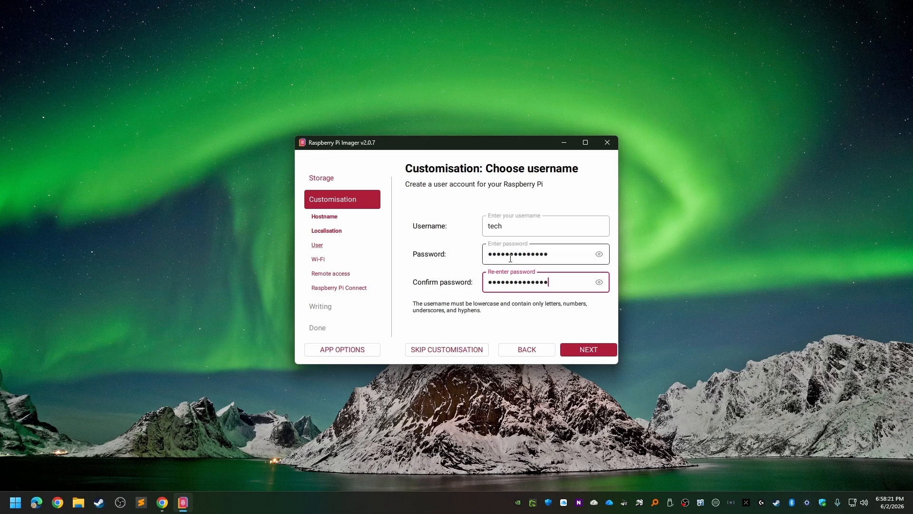
{"action": "left_click", "coordinate": [588, 350]}
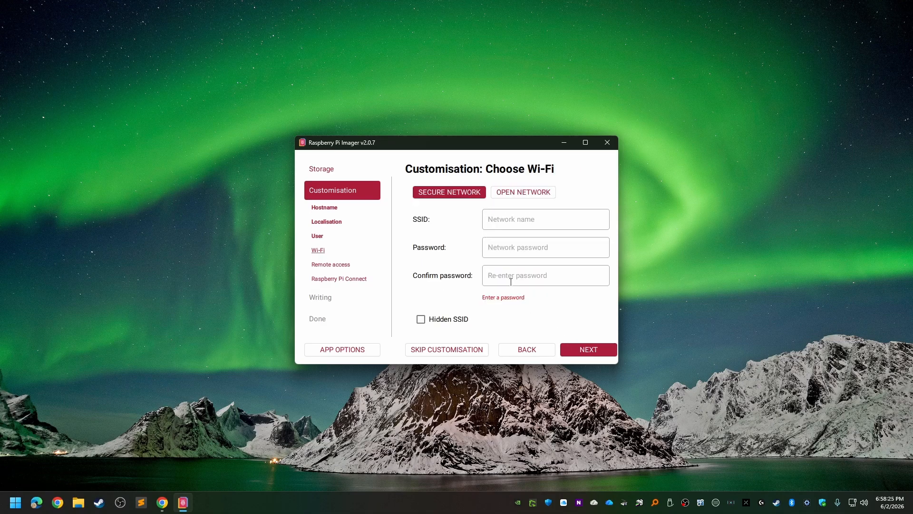
Step: Configure the secure Wi-Fi network with SSID Home, enter and confirm the network password, and continue to remote access
{"action": "left_click", "coordinate": [517, 221]}
{"action": "type", "text": "Home"}
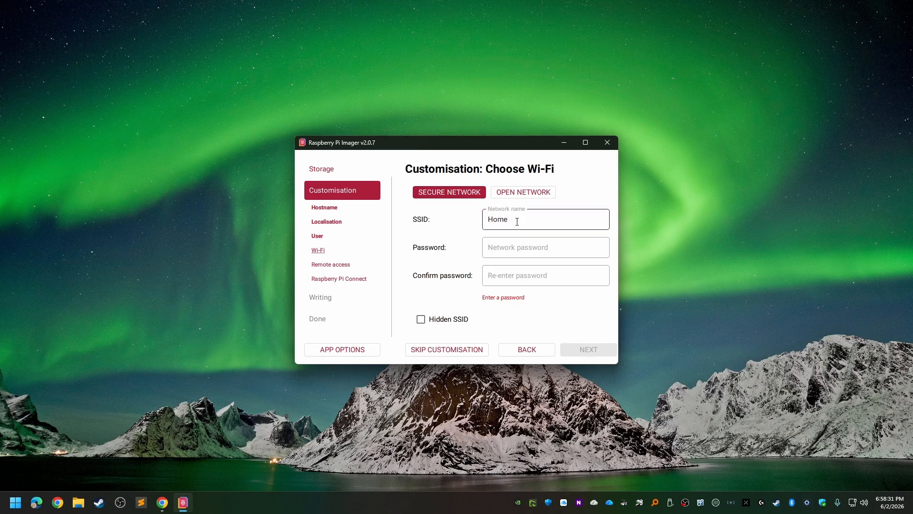
{"action": "key", "text": "Tab"}
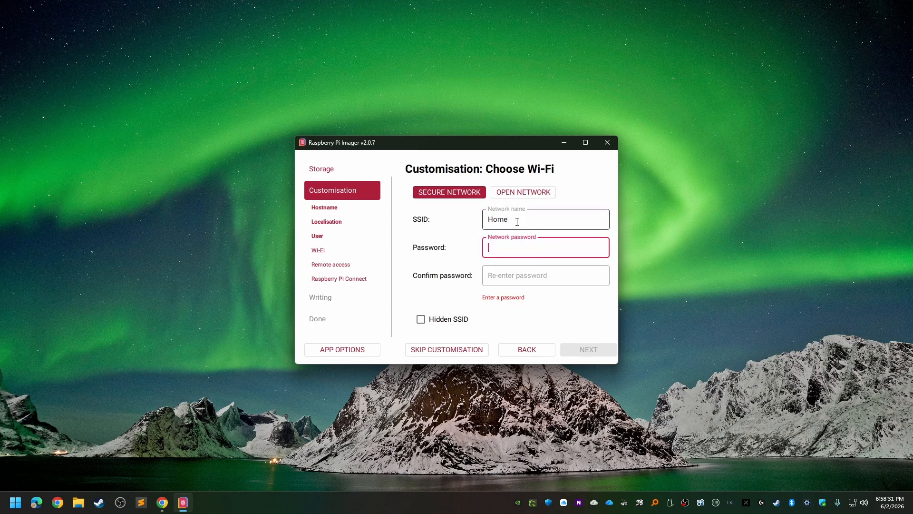
{"action": "type", "text": "••••••••"}
{"action": "left_click", "coordinate": [514, 277]}
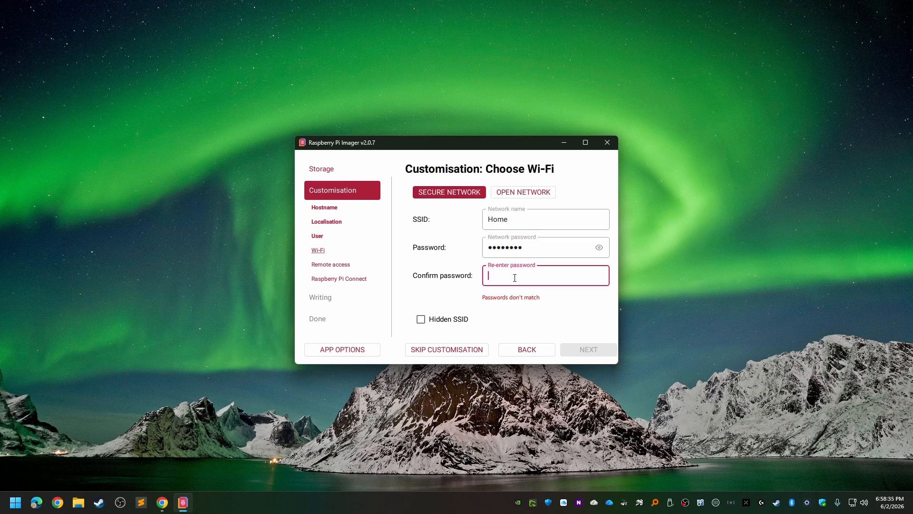
{"action": "type", "text": "••••••••"}
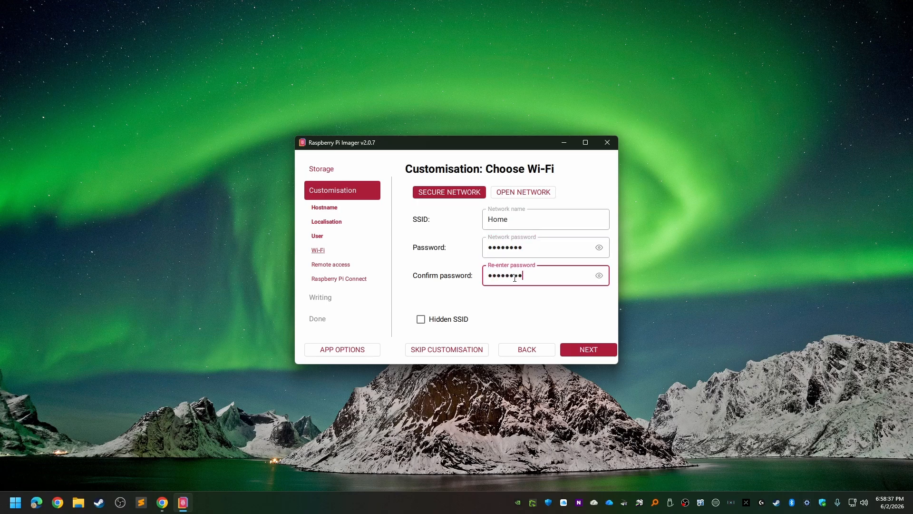
{"action": "left_click", "coordinate": [590, 352]}
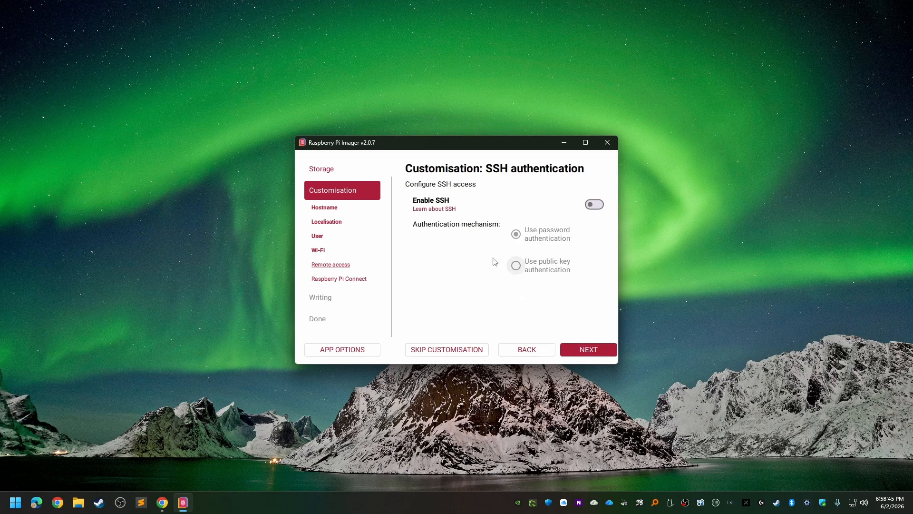
Step: Enable SSH with password authentication and leave Raspberry Pi Connect disabled, continuing to the write summary
{"action": "left_click", "coordinate": [590, 206]}
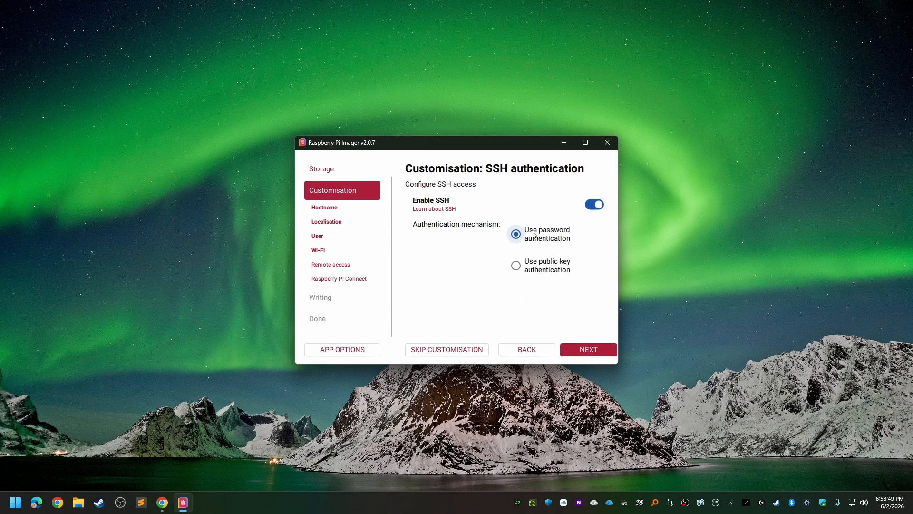
{"action": "left_click", "coordinate": [594, 353]}
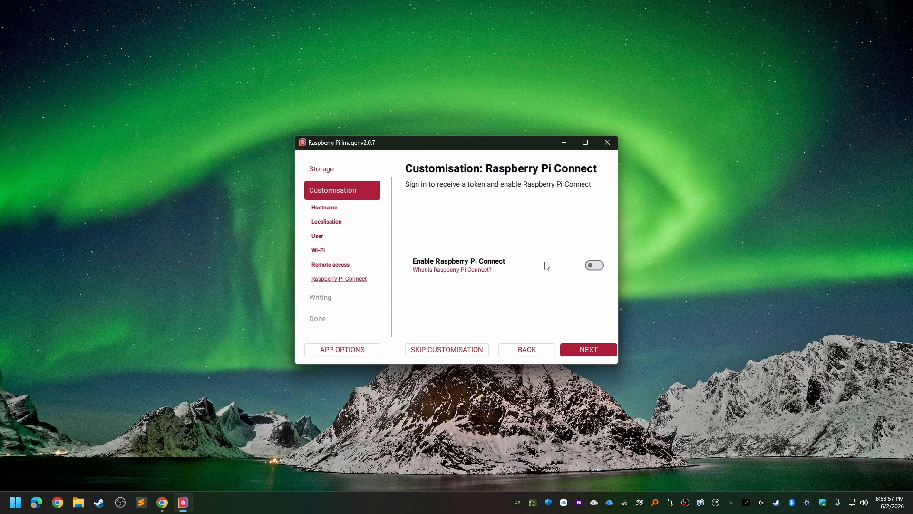
{"action": "left_click", "coordinate": [597, 351]}
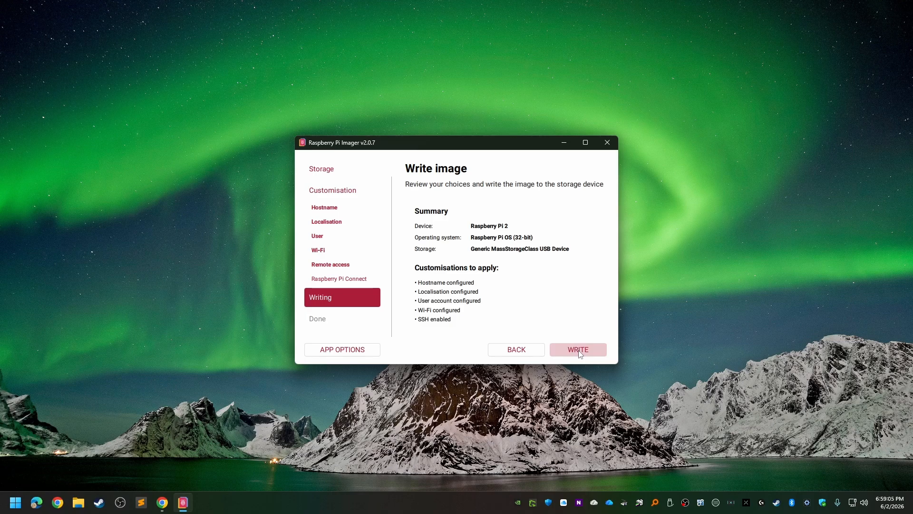
Step: Write the image to the Generic MassStorageClass USB Device, accepting the erasure of its data, and finish the imager once writing completes
{"action": "left_click", "coordinate": [579, 352]}
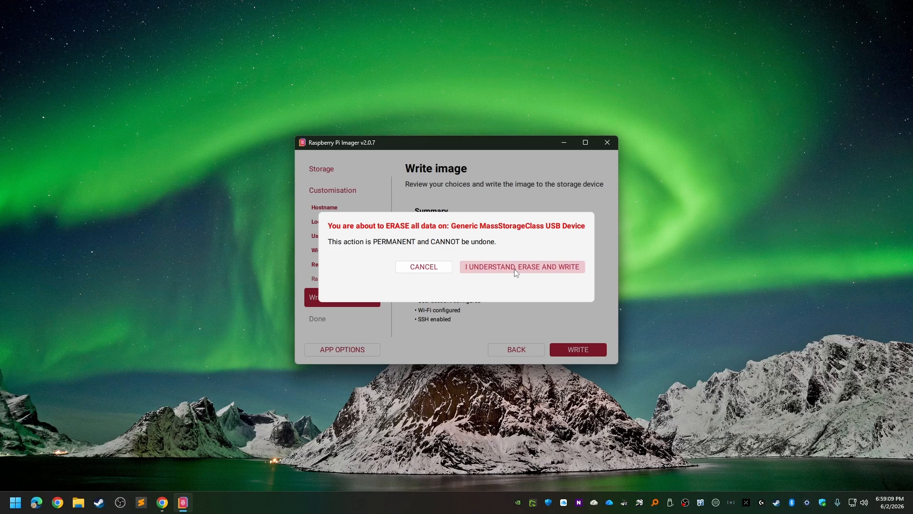
{"action": "left_click", "coordinate": [517, 272]}
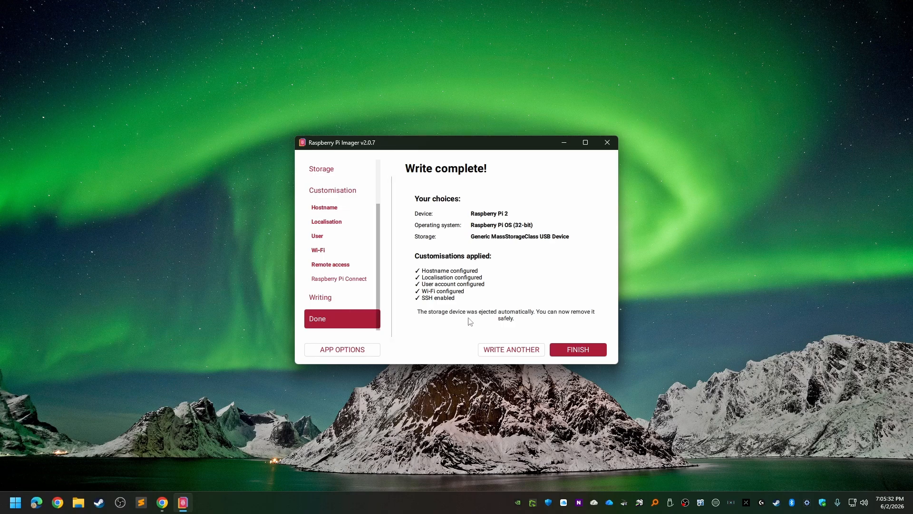
{"action": "left_click", "coordinate": [573, 349]}
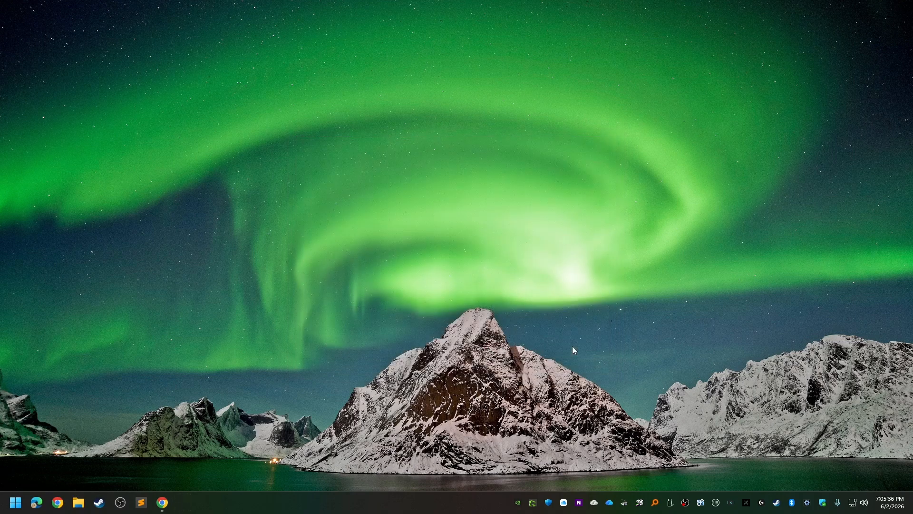